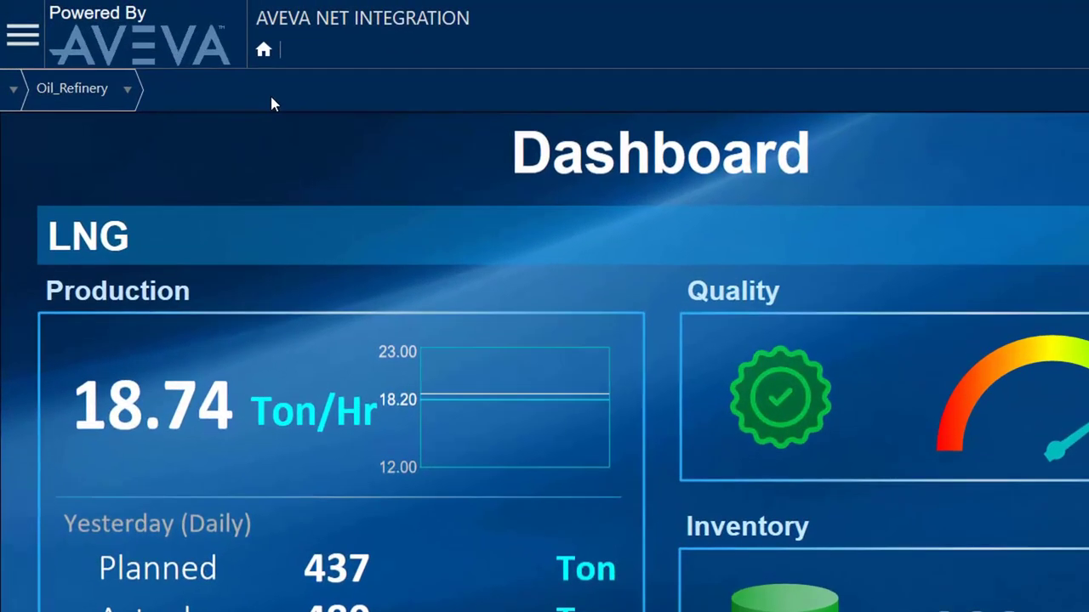
Step: Switch from the Oil_Refinery area to LNG_Plant using the breadcrumb dropdown
{"action": "left_click", "coordinate": [126, 89]}
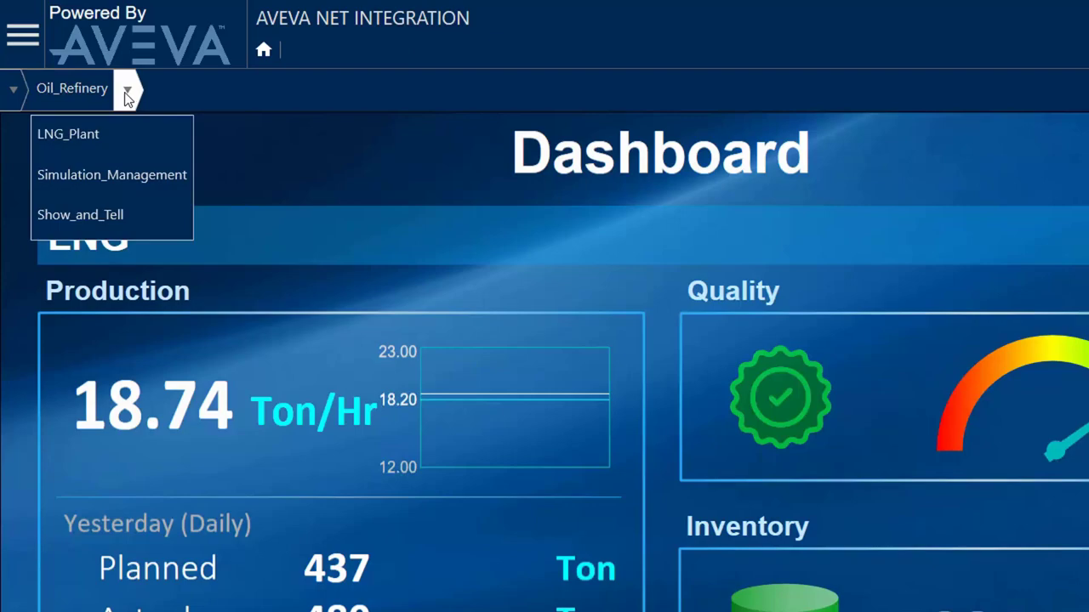
{"action": "left_click", "coordinate": [82, 139]}
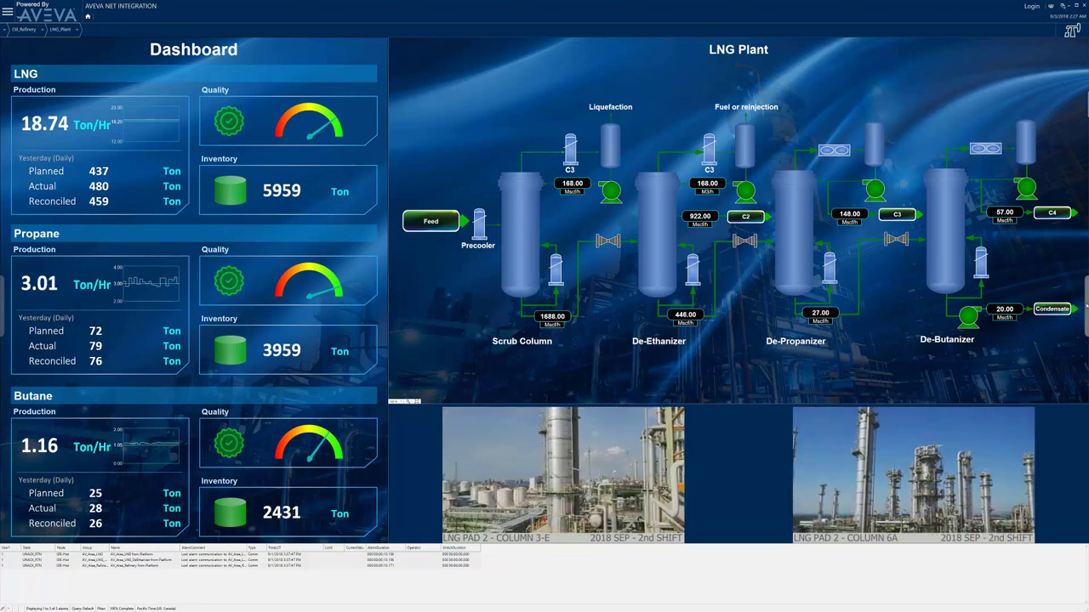
Step: Show the dashboard thumbnail previews and list the units under LNG_Plant
{"action": "left_click", "coordinate": [1085, 306]}
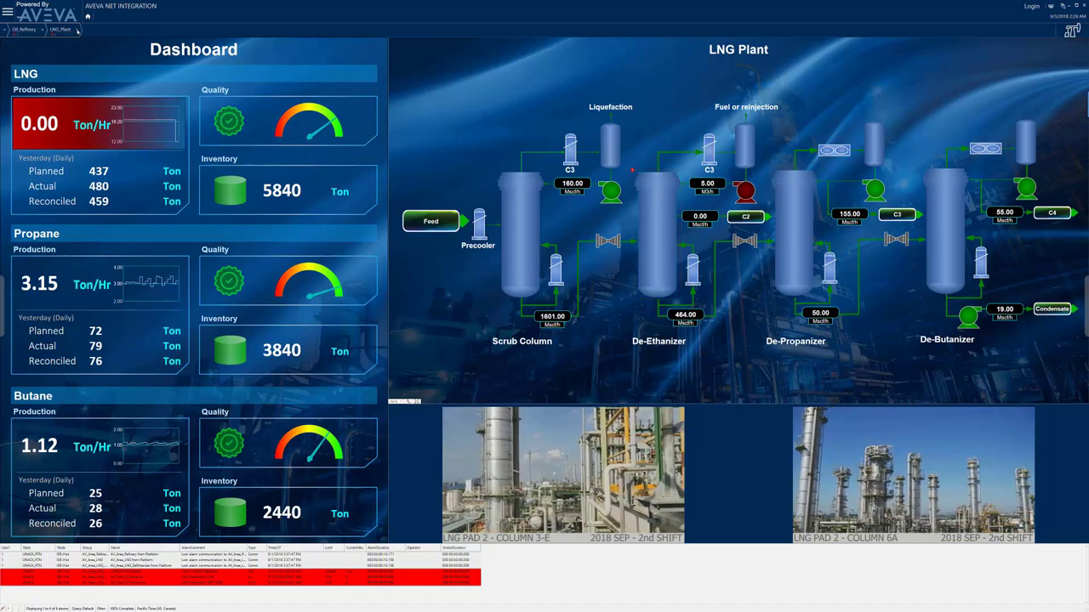
{"action": "left_click", "coordinate": [77, 30]}
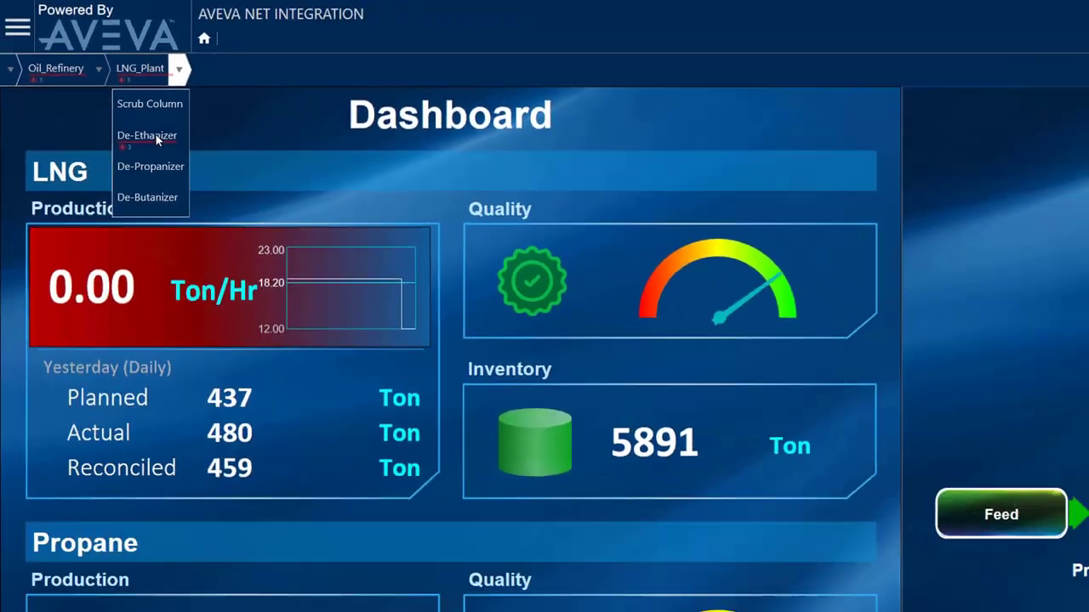
Step: Open the De-Ethanizer process graphic with the plant Dashboard beside it
{"action": "left_click", "coordinate": [244, 210]}
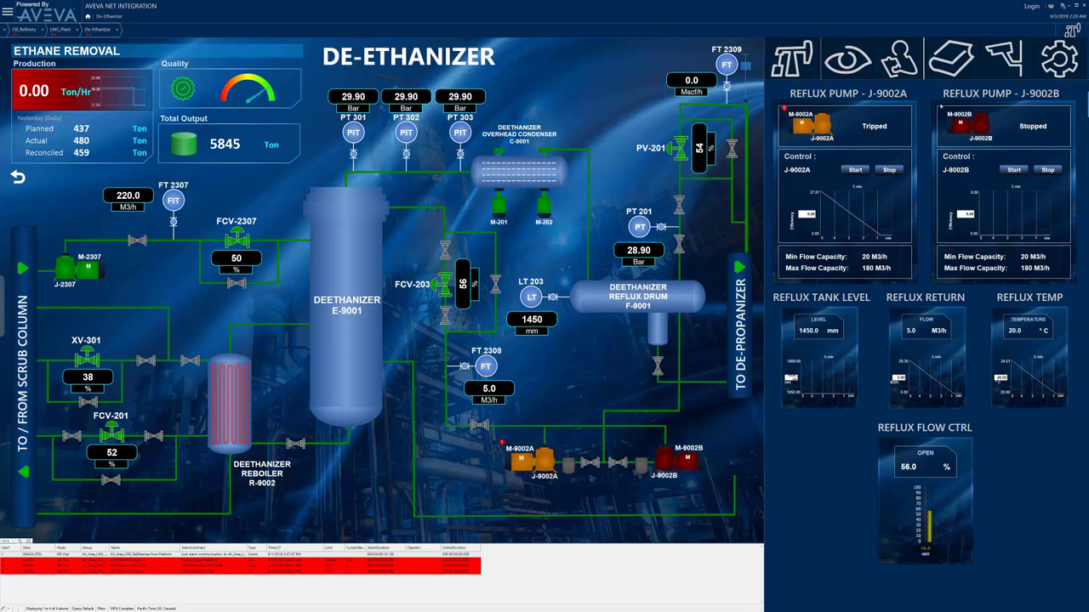
{"action": "left_click", "coordinate": [953, 73]}
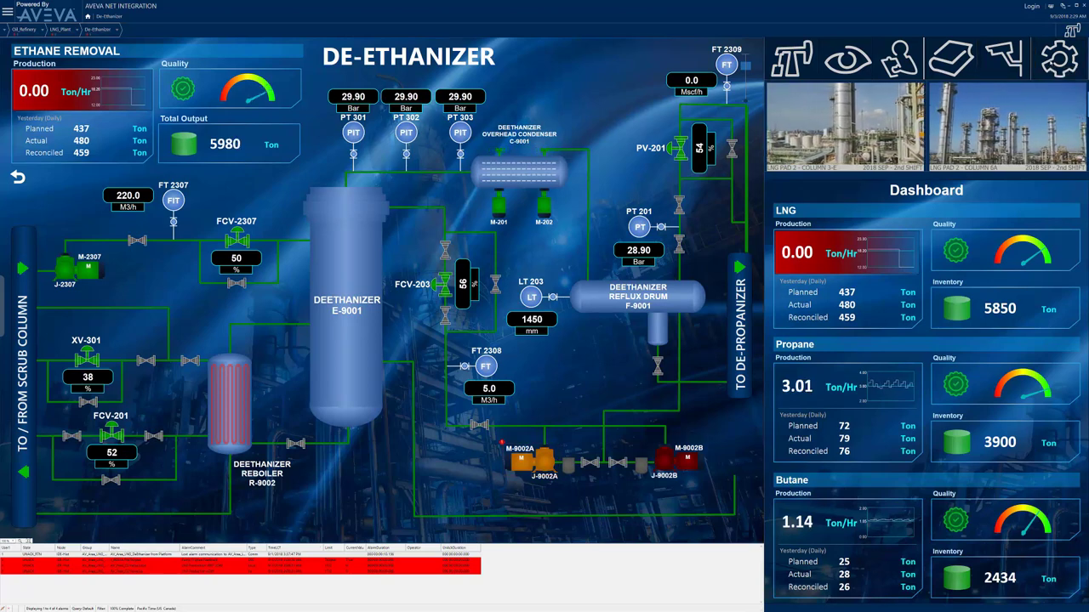
Step: Bring back the reflux pump status panels beside the J-9002A P&ID
{"action": "left_click", "coordinate": [502, 443]}
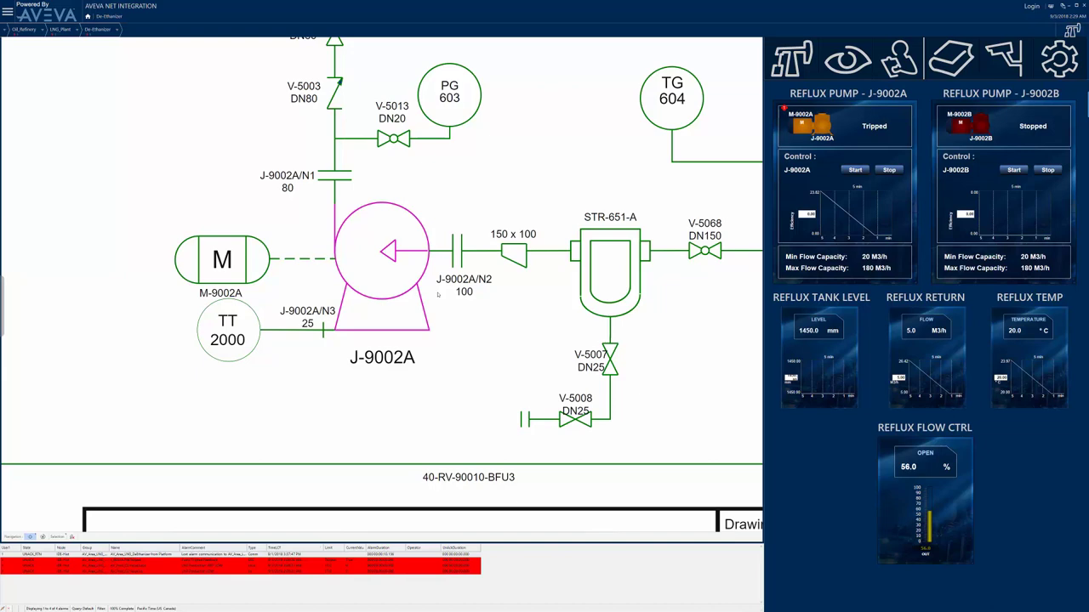
Step: Zoom out the Deethanizer P&ID and display pump J-9002A's engineering properties
{"action": "scroll", "coordinate": [437, 293], "scroll_direction": "down", "scroll_amount": 5}
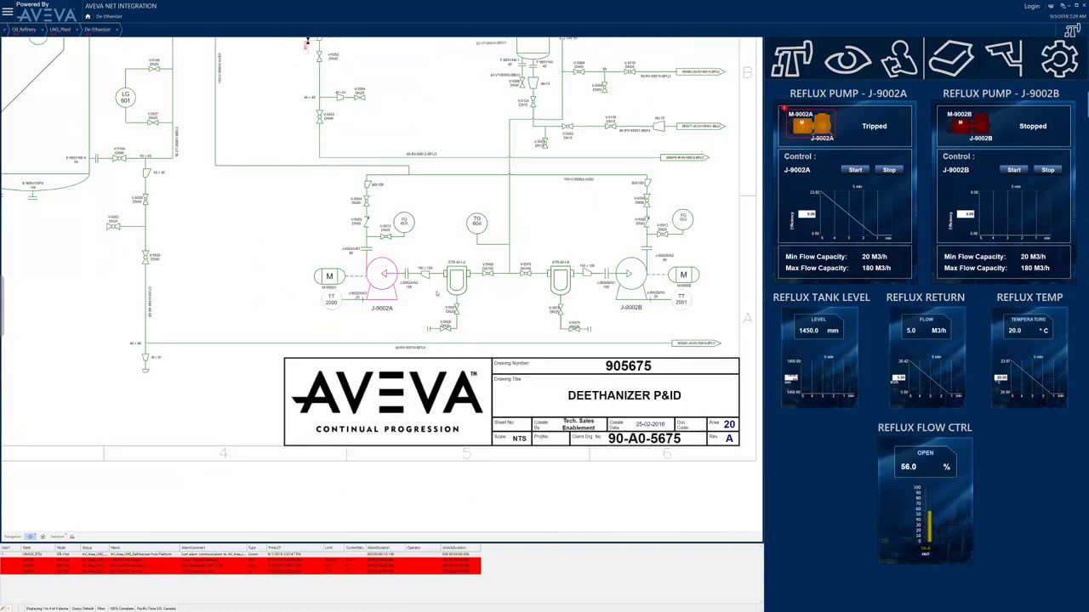
{"action": "mouse_move", "coordinate": [565, 228]}
{"action": "left_mouse_down"}
{"action": "mouse_move", "coordinate": [553, 223]}
{"action": "mouse_move", "coordinate": [471, 276]}
{"action": "left_mouse_up"}
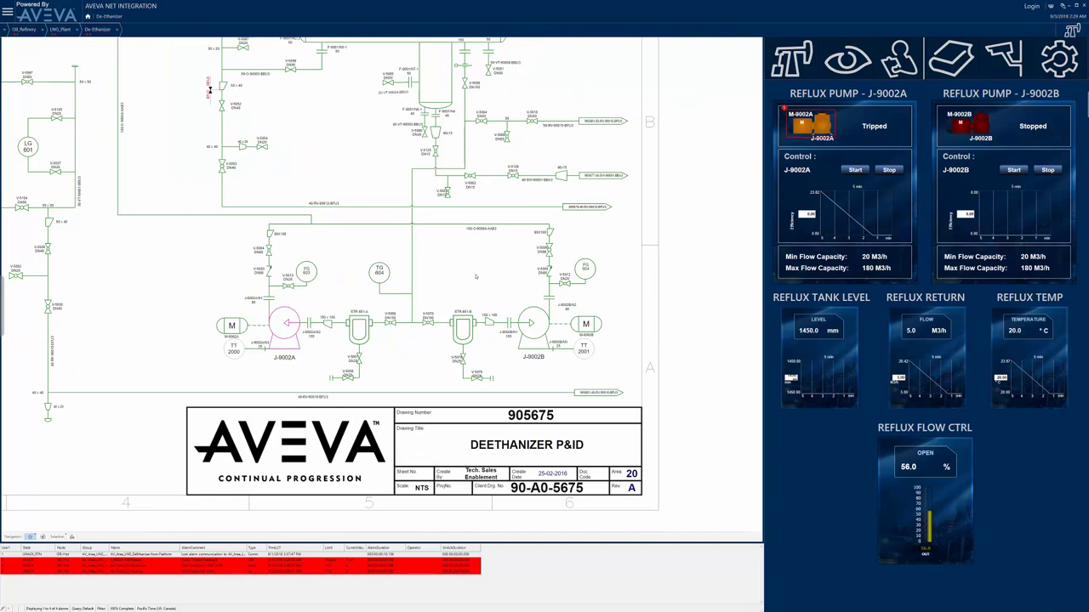
{"action": "left_click", "coordinate": [951, 63]}
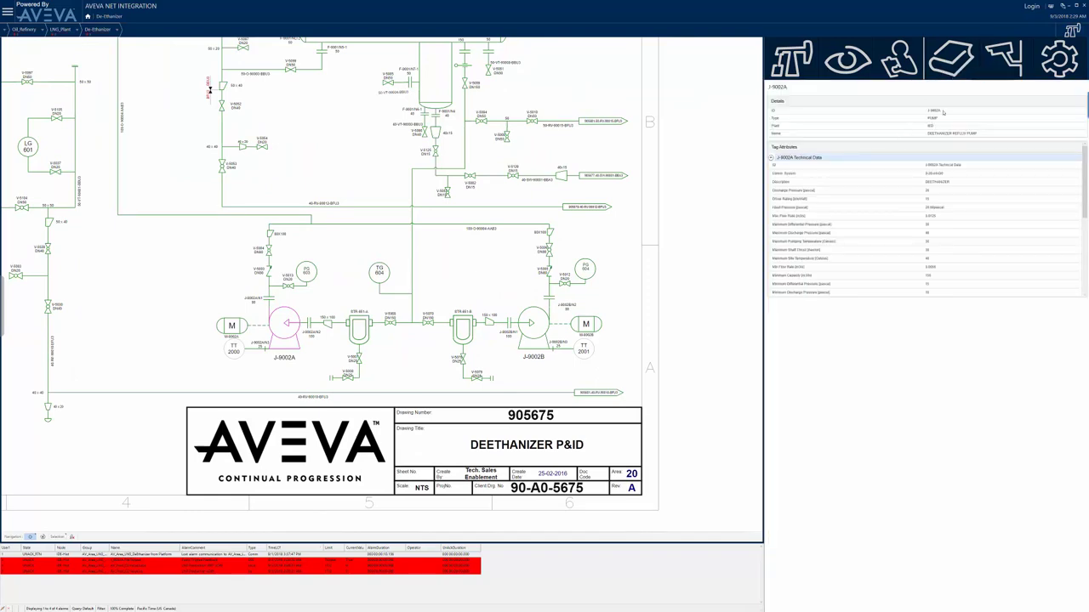
{"action": "left_click", "coordinate": [939, 110]}
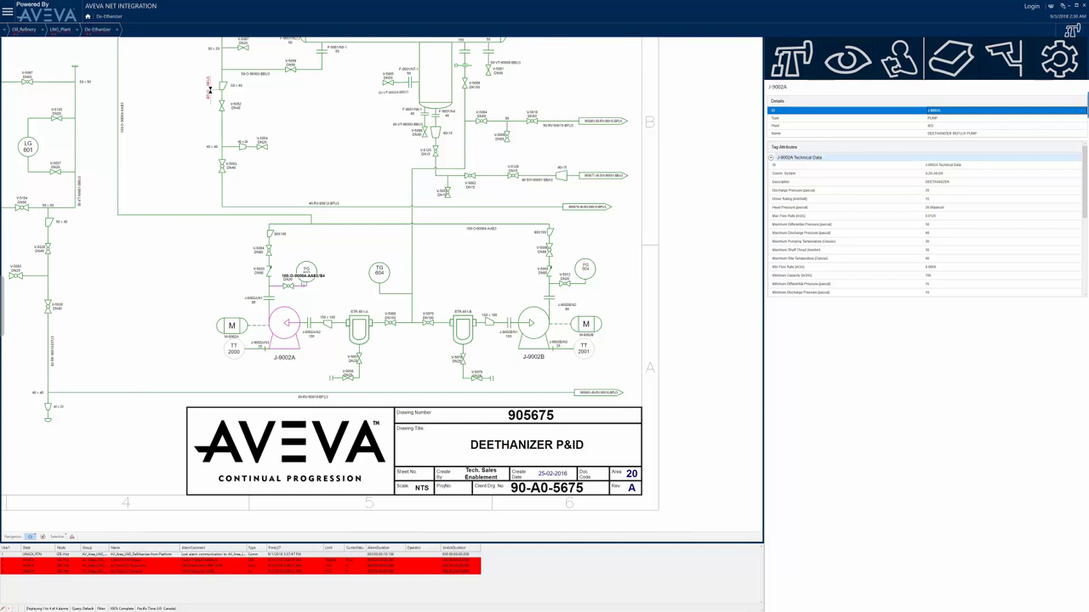
Step: Show the tag attributes of temperature transmitter TT-2000
{"action": "left_click", "coordinate": [238, 349]}
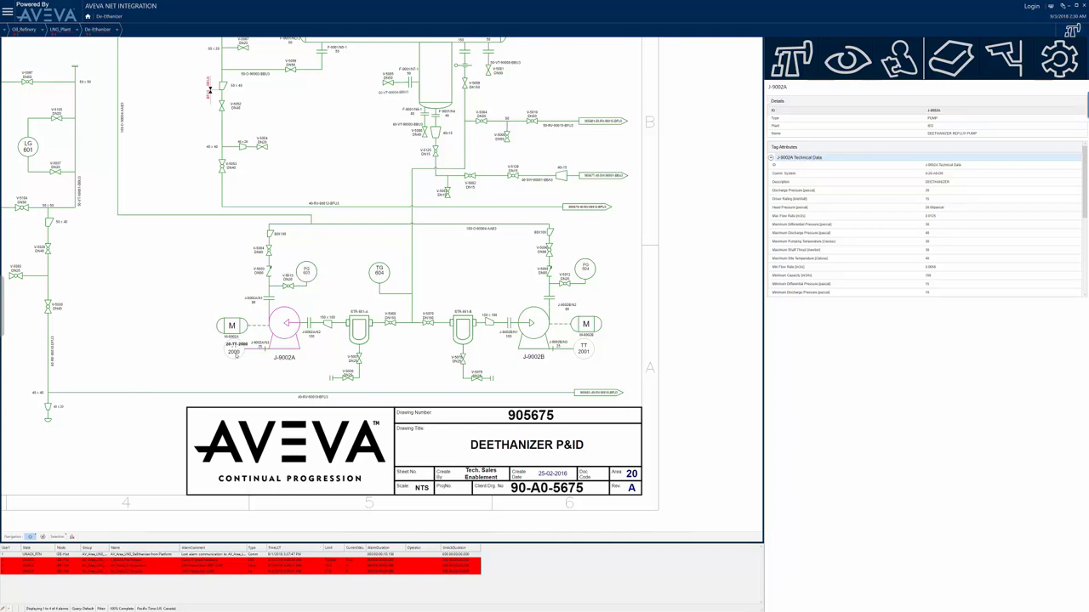
{"action": "left_click", "coordinate": [236, 357]}
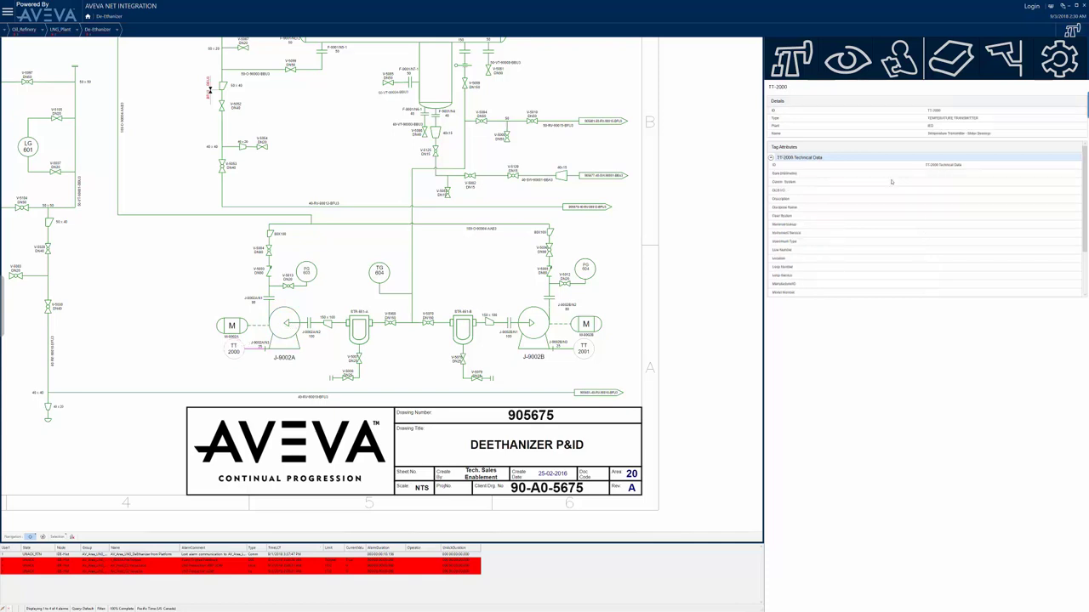
{"action": "left_click", "coordinate": [940, 111]}
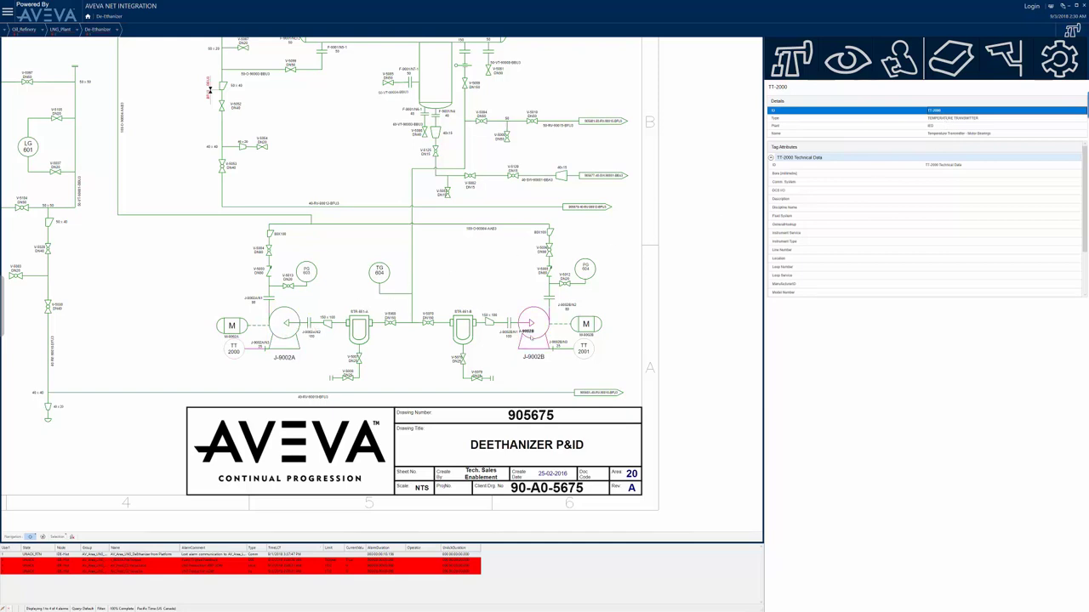
{"action": "left_click_drag", "start_coordinate": [191, 151], "coordinate": [230, 314]}
Step: Inspect control valve FCV-203 and pump J-9002A properties, then open the 3D reflux pump model
{"action": "scroll", "coordinate": [230, 314], "scroll_direction": "down", "scroll_amount": 1}
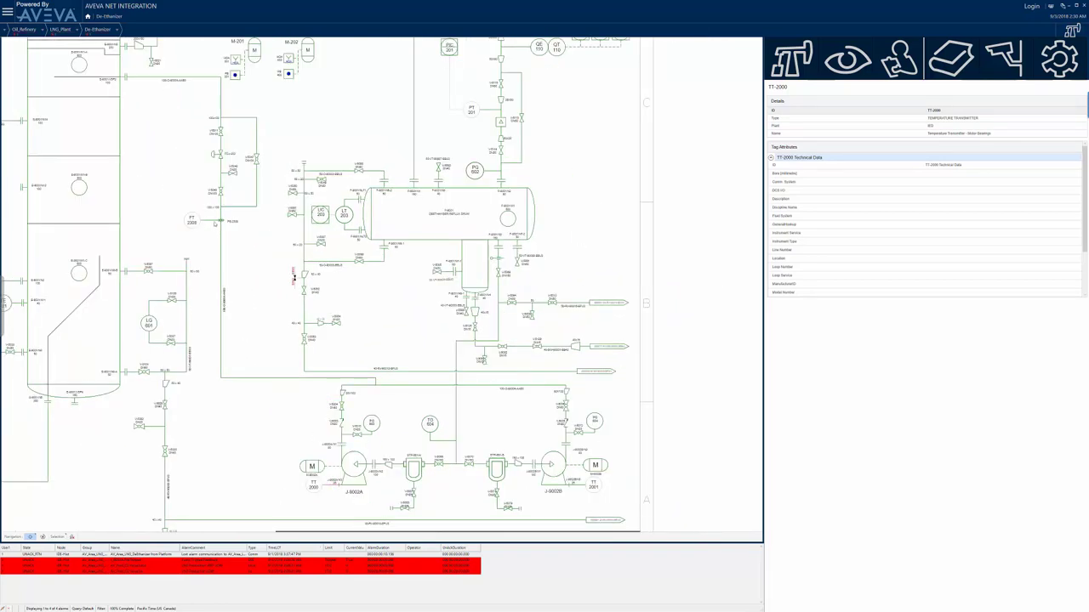
{"action": "left_click", "coordinate": [220, 151]}
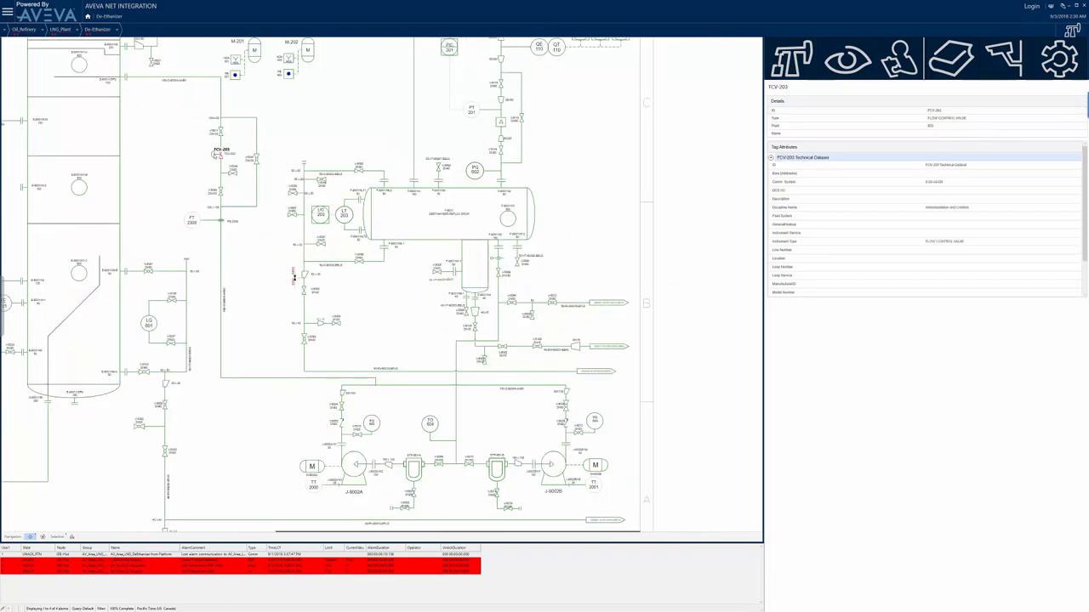
{"action": "left_click", "coordinate": [940, 111]}
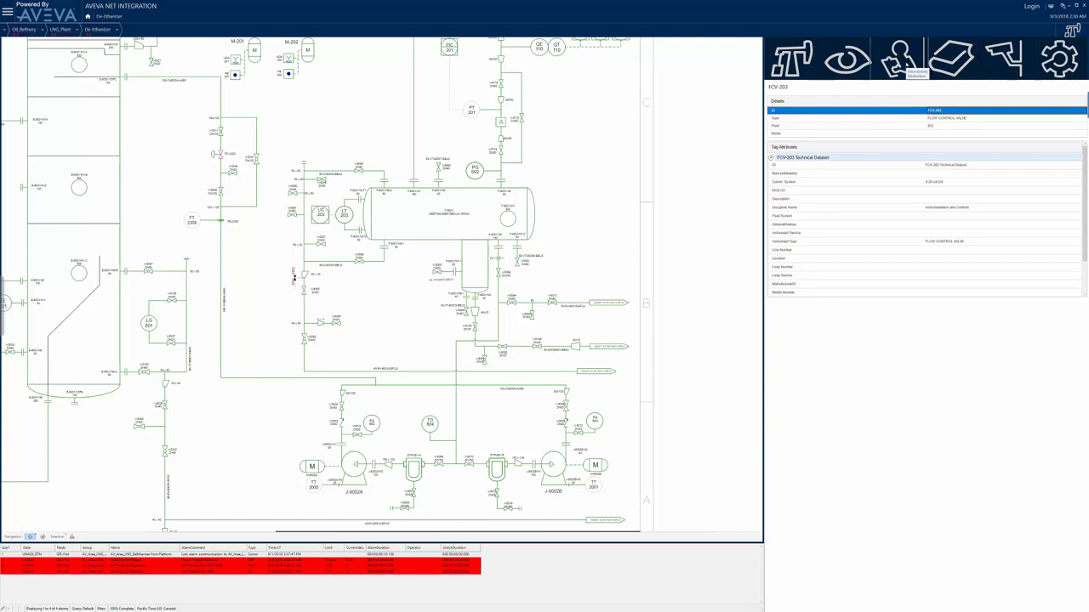
{"action": "left_click", "coordinate": [355, 464]}
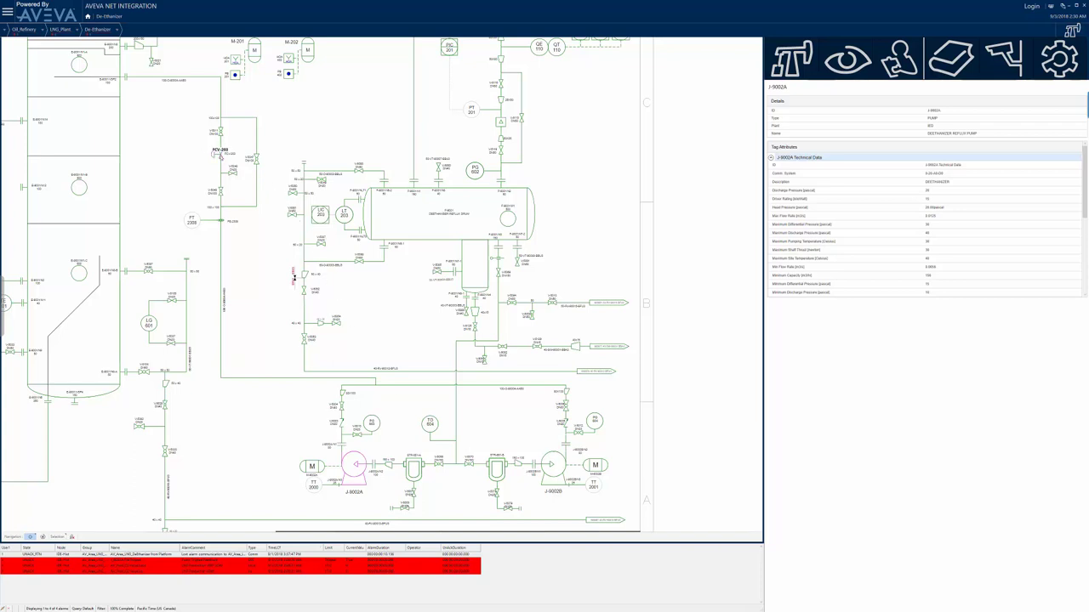
{"action": "left_click", "coordinate": [219, 156]}
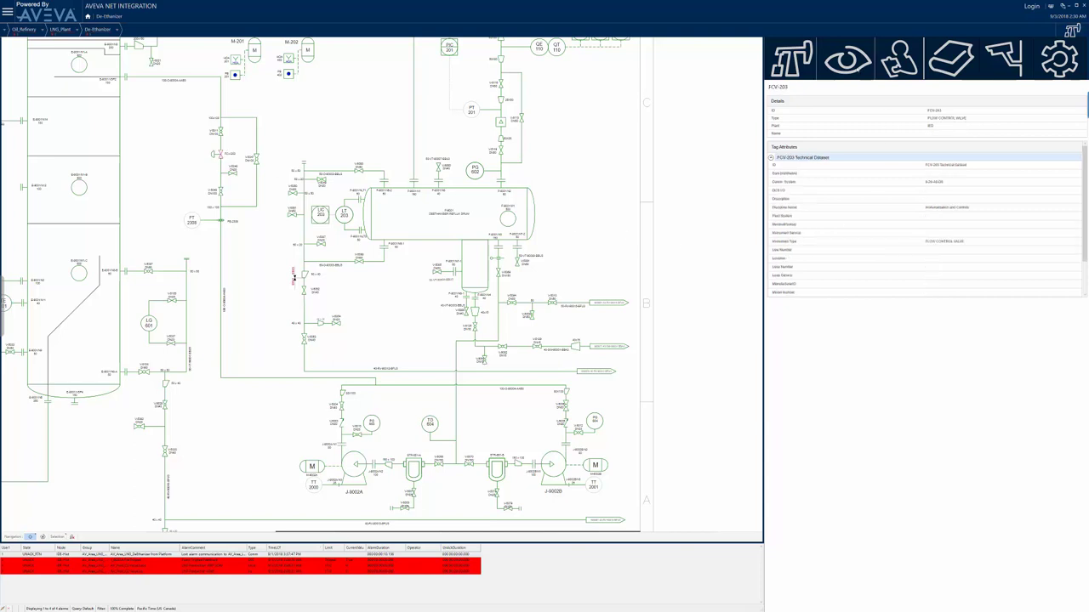
{"action": "left_click", "coordinate": [847, 59]}
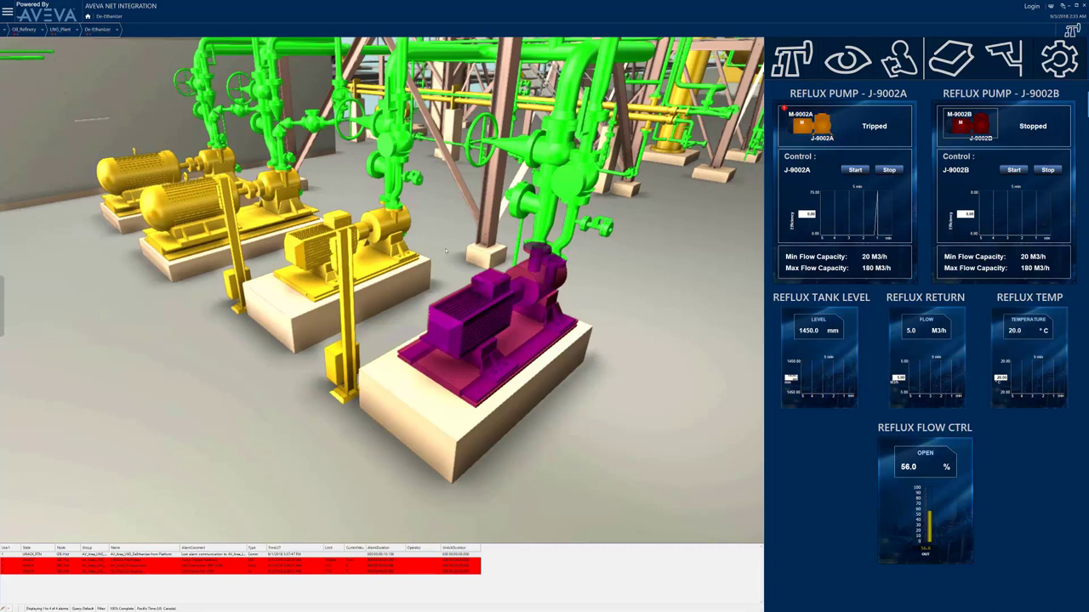
Step: Select the middle and front pumps in the 3D model, then bring up the Avantis.PRO work orders
{"action": "left_click", "coordinate": [382, 227]}
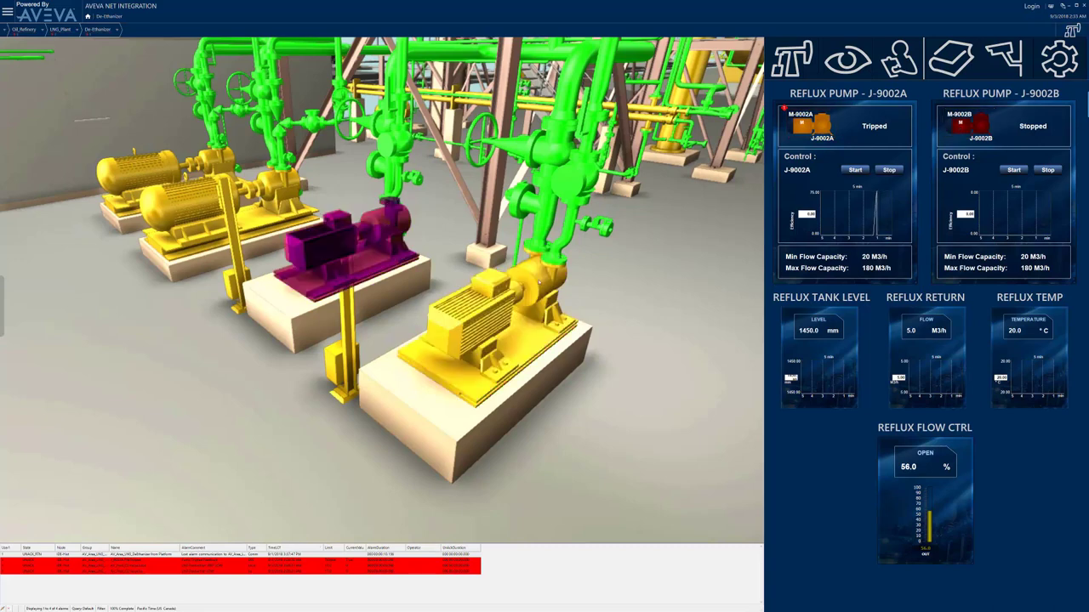
{"action": "left_click", "coordinate": [540, 282]}
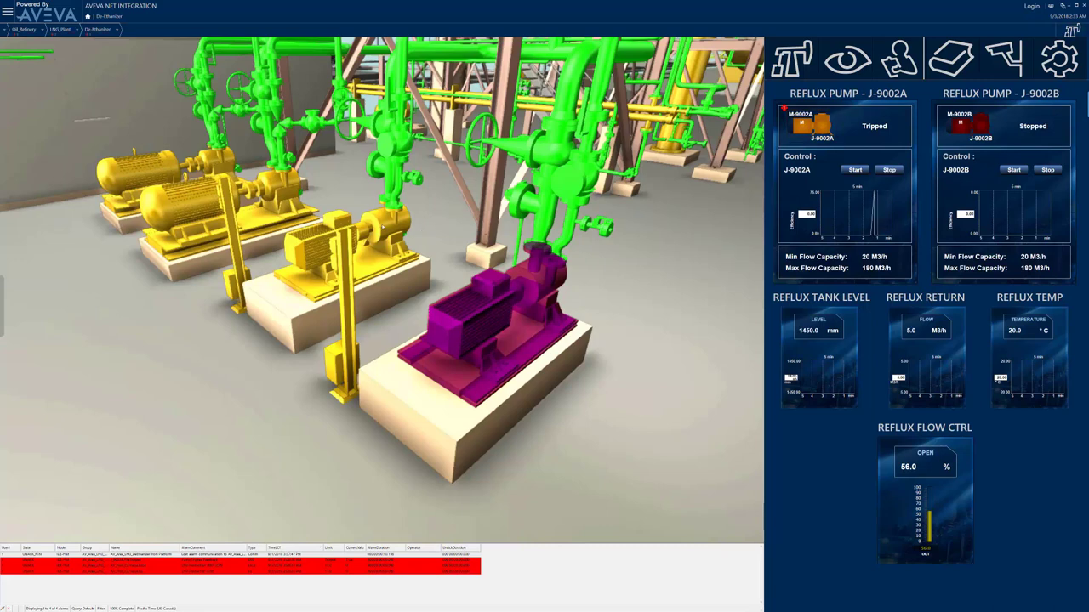
{"action": "left_click", "coordinate": [383, 226]}
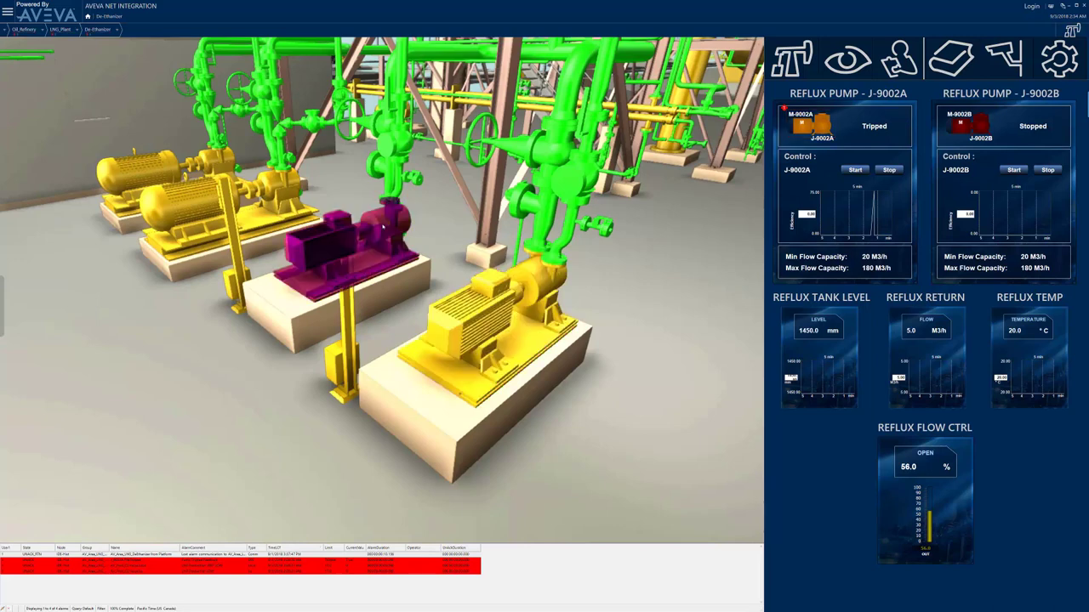
{"action": "left_click", "coordinate": [536, 281]}
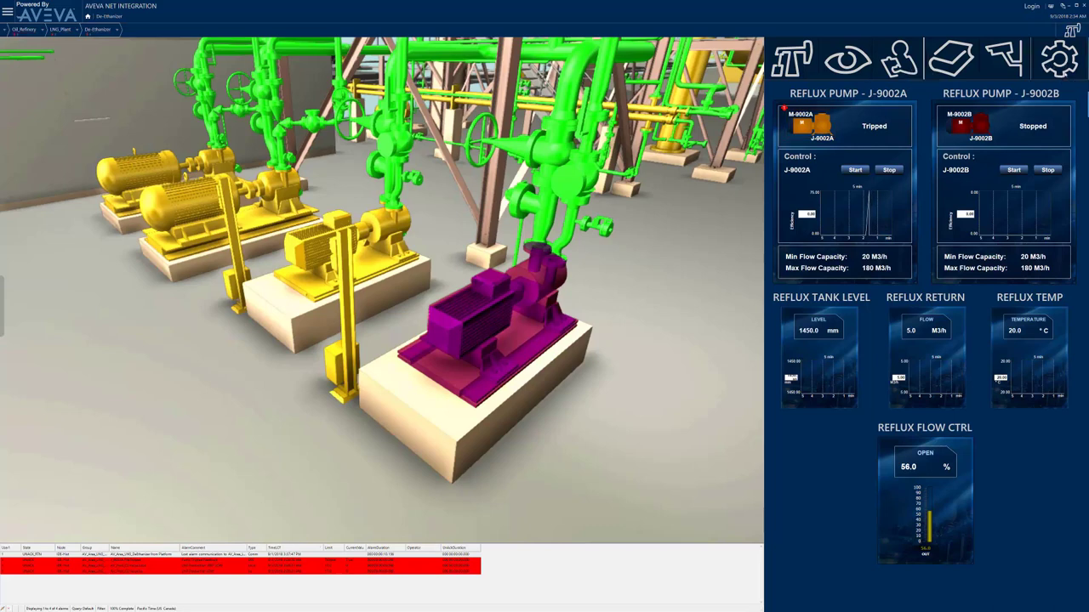
{"action": "left_click", "coordinate": [903, 68]}
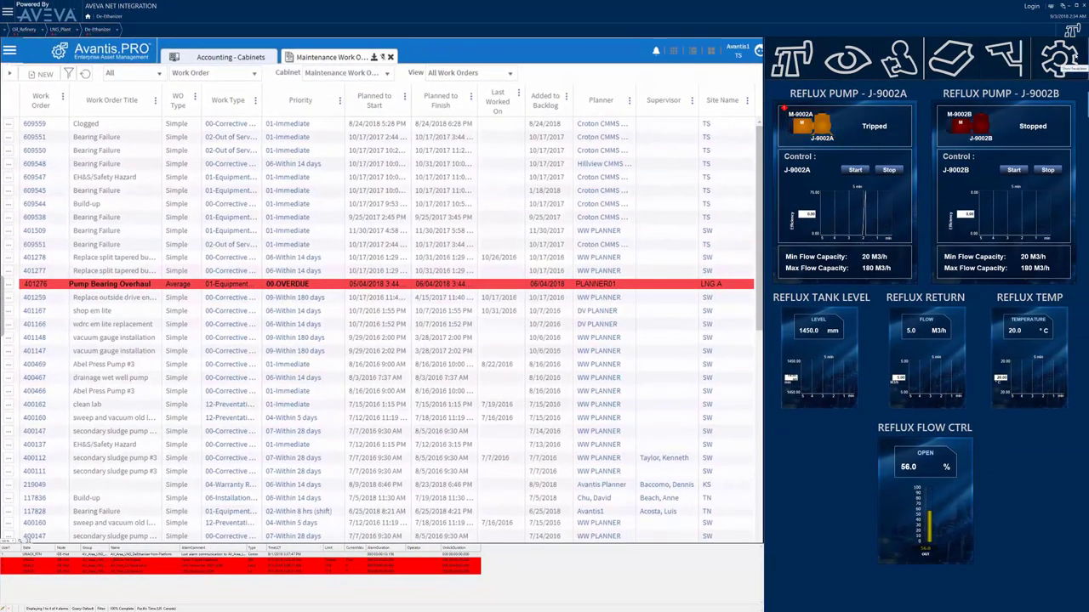
Step: Close the Avantis.PRO work-order list to return to the De-Ethanizer graphic
{"action": "left_click", "coordinate": [892, 192]}
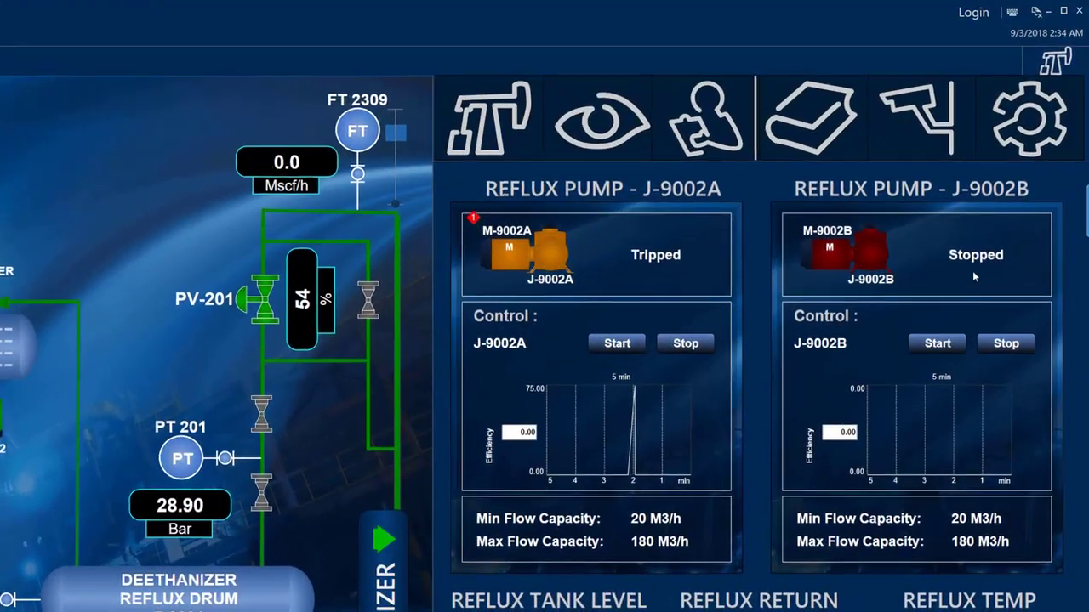
Step: Start backup reflux pump J-9002B from the Reflux Pump panel
{"action": "left_click", "coordinate": [936, 346]}
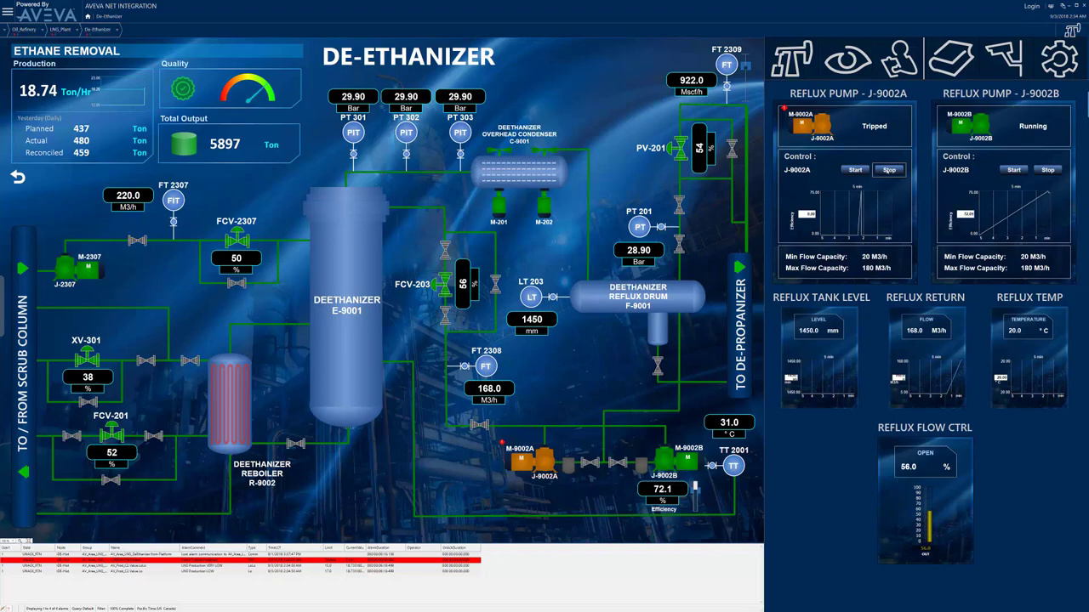
Step: Acknowledge the J_9002A.FbkTripped alarm with comment 'Motor tripped. Reset failed. Took offline.'
{"action": "right_click", "coordinate": [235, 565]}
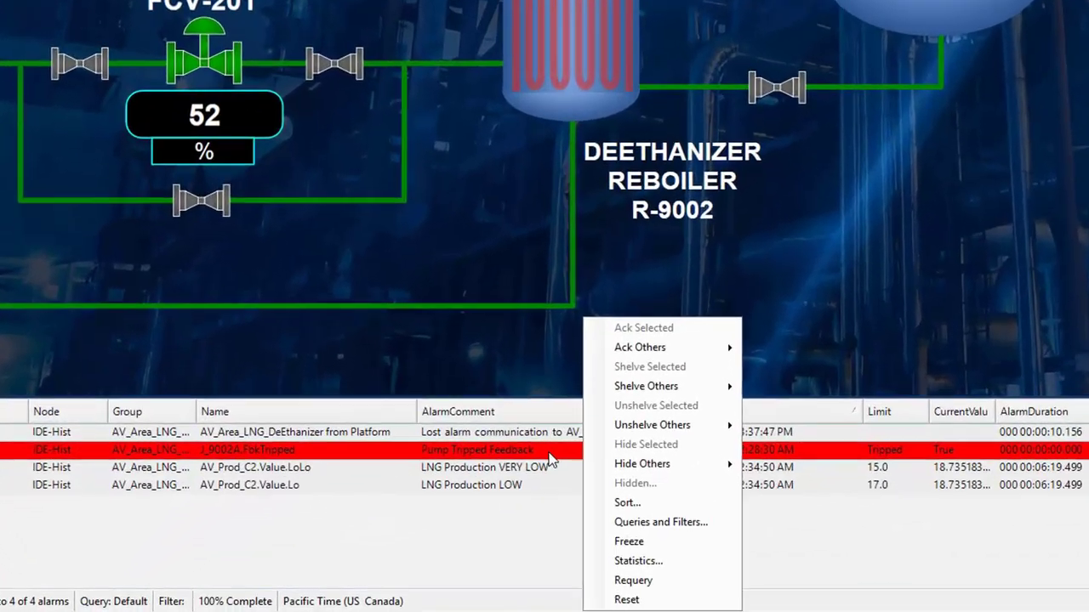
{"action": "left_click", "coordinate": [223, 561]}
{"action": "right_click", "coordinate": [223, 563]}
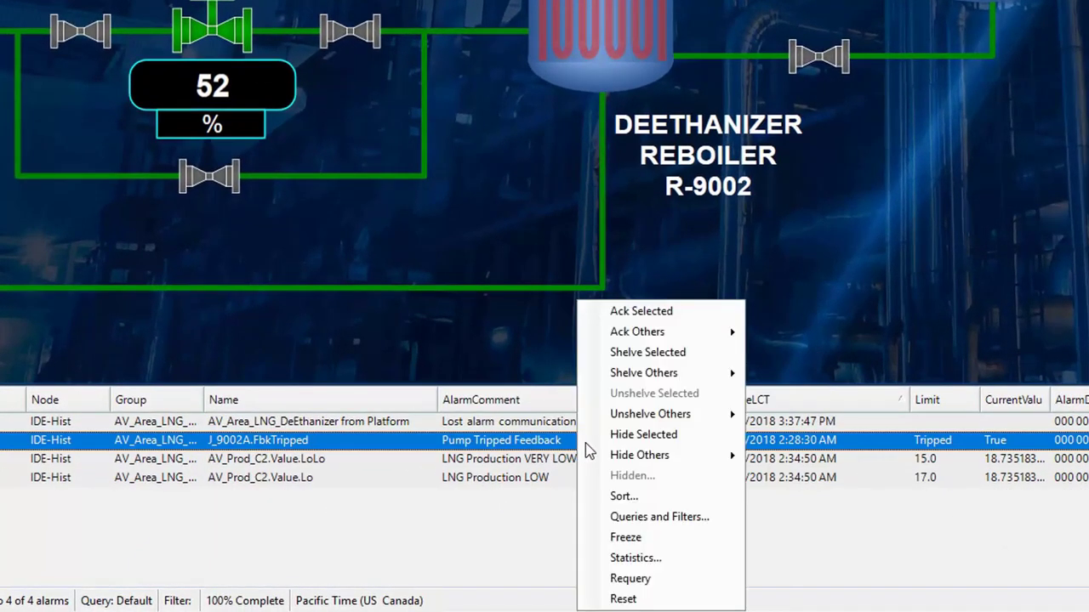
{"action": "left_click", "coordinate": [657, 313]}
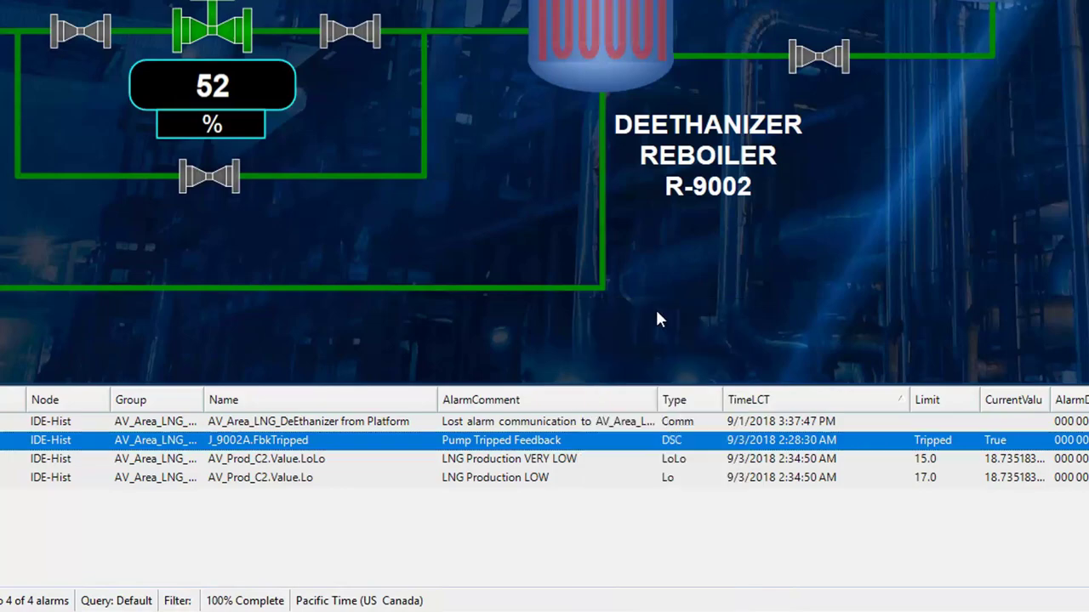
{"action": "type", "text": "Motor "}
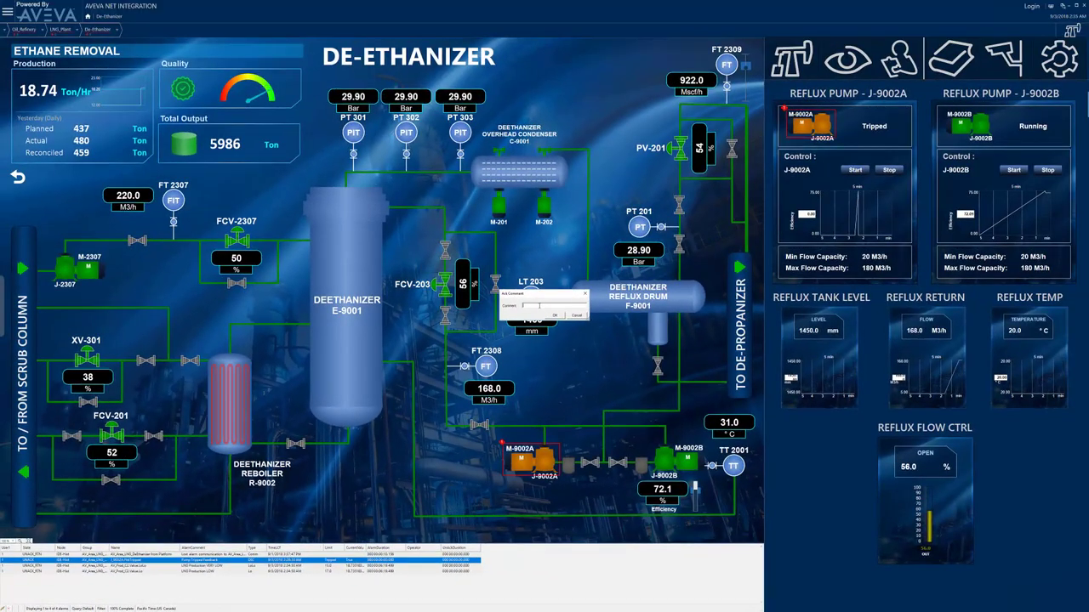
{"action": "type", "text": "tripped."}
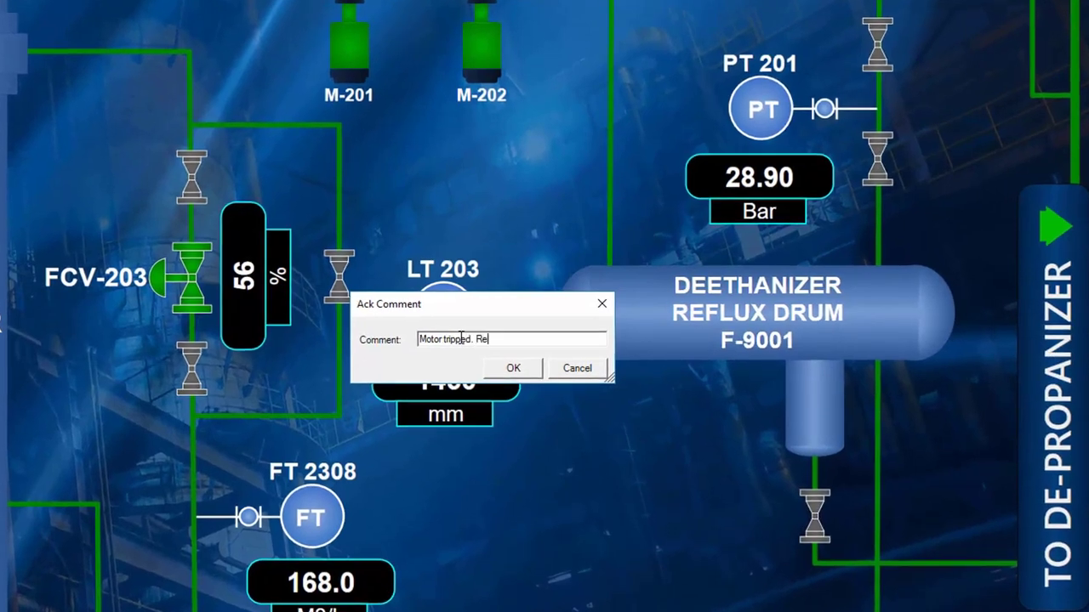
{"action": "type", "text": "set failed. Took offline."}
{"action": "key", "text": "Return"}
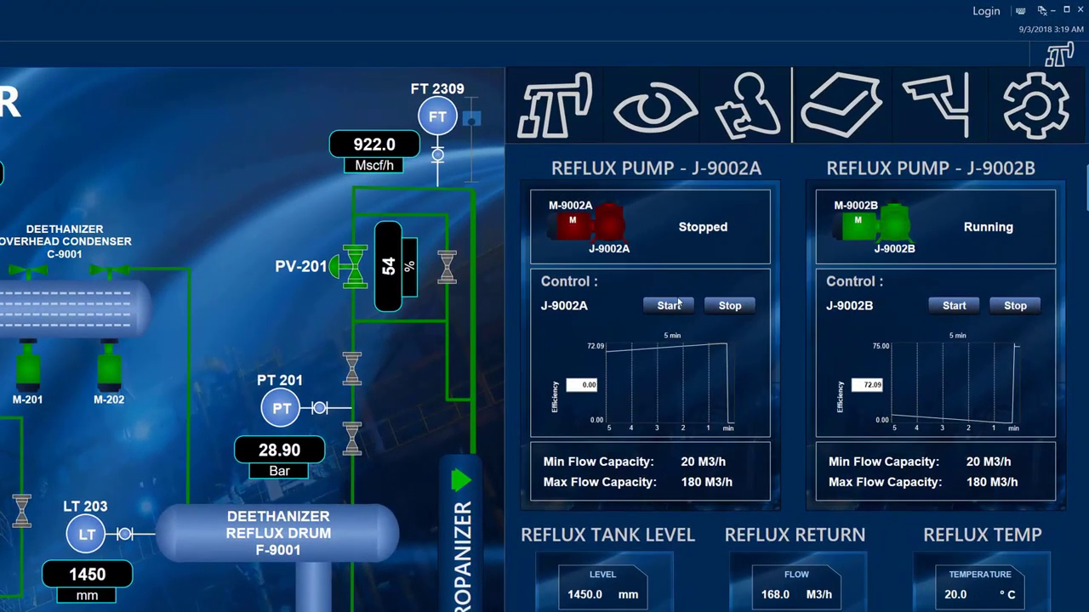
Step: Restart pump J-9002A and stop backup pump J-9002B
{"action": "left_click", "coordinate": [671, 305]}
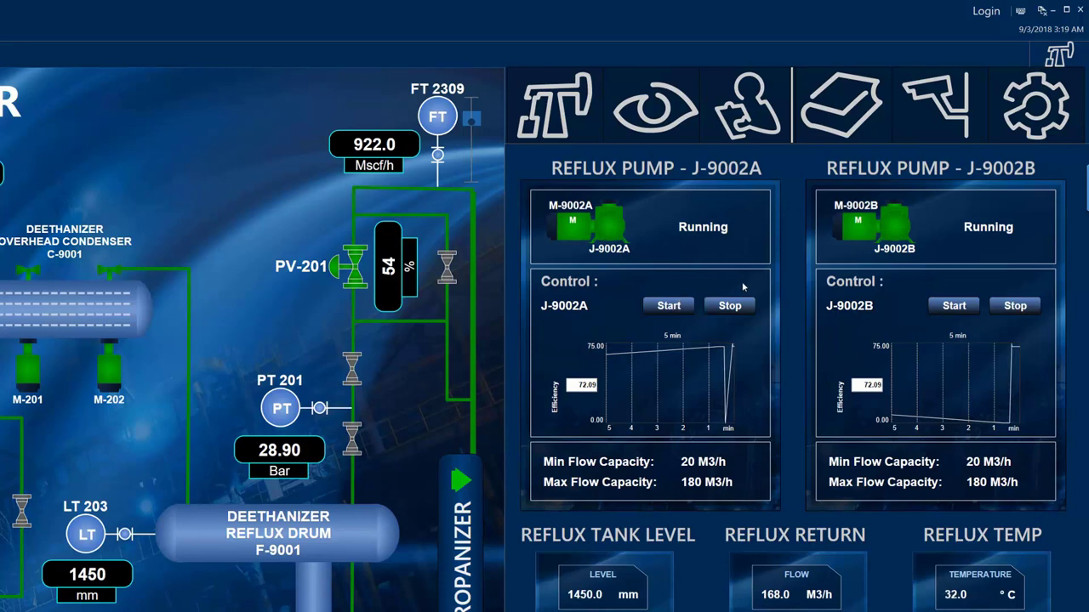
{"action": "left_click", "coordinate": [1006, 308]}
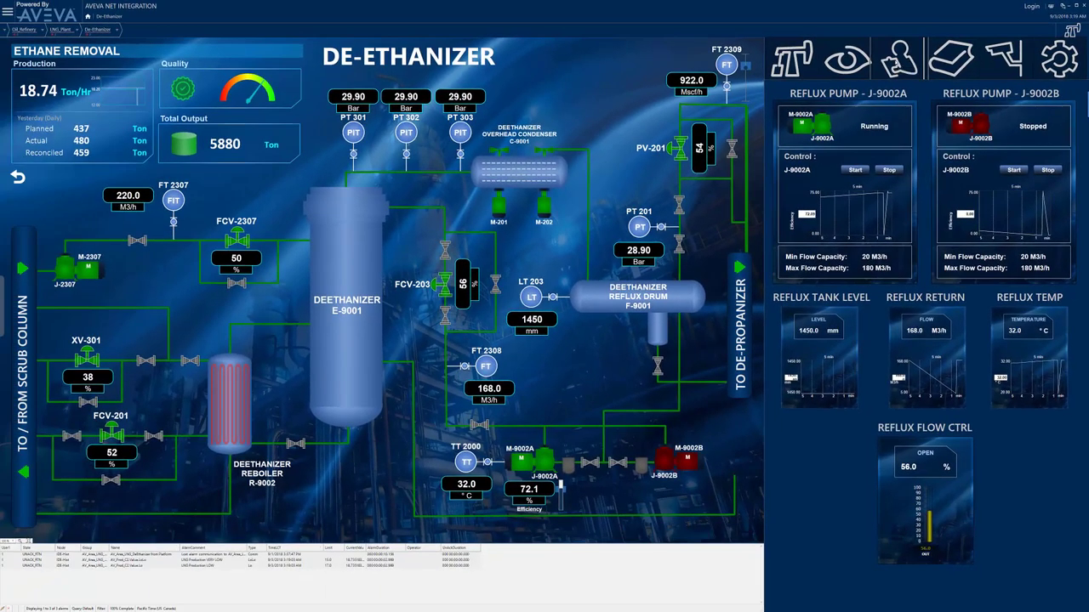
{"action": "left_click", "coordinate": [876, 66]}
Step: Enter J-9002A as the entity number in the work-order prompt filter
{"action": "left_click", "coordinate": [63, 125]}
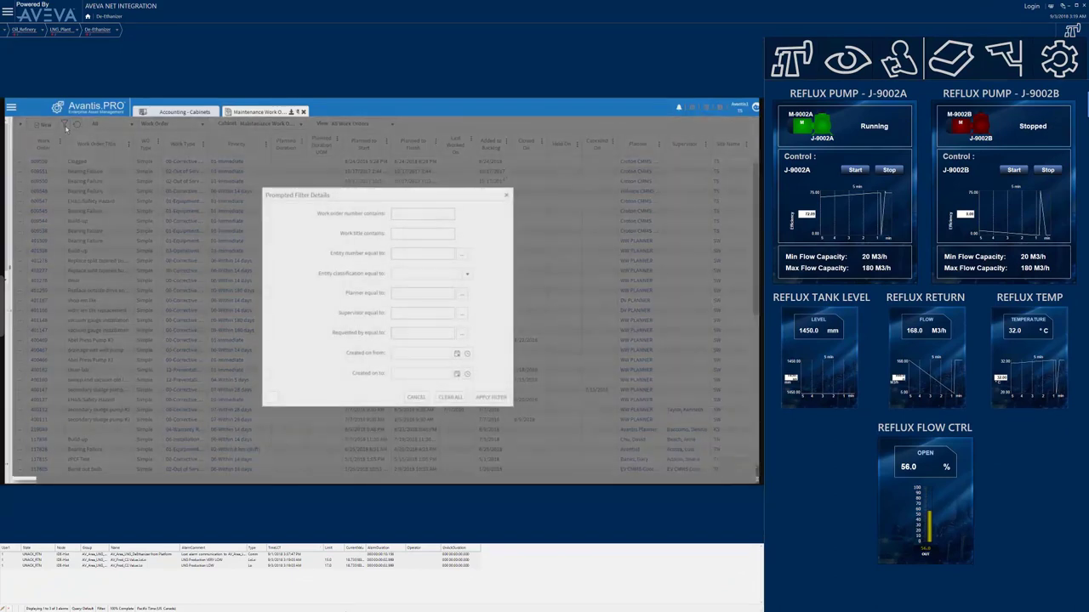
{"action": "left_click", "coordinate": [395, 255]}
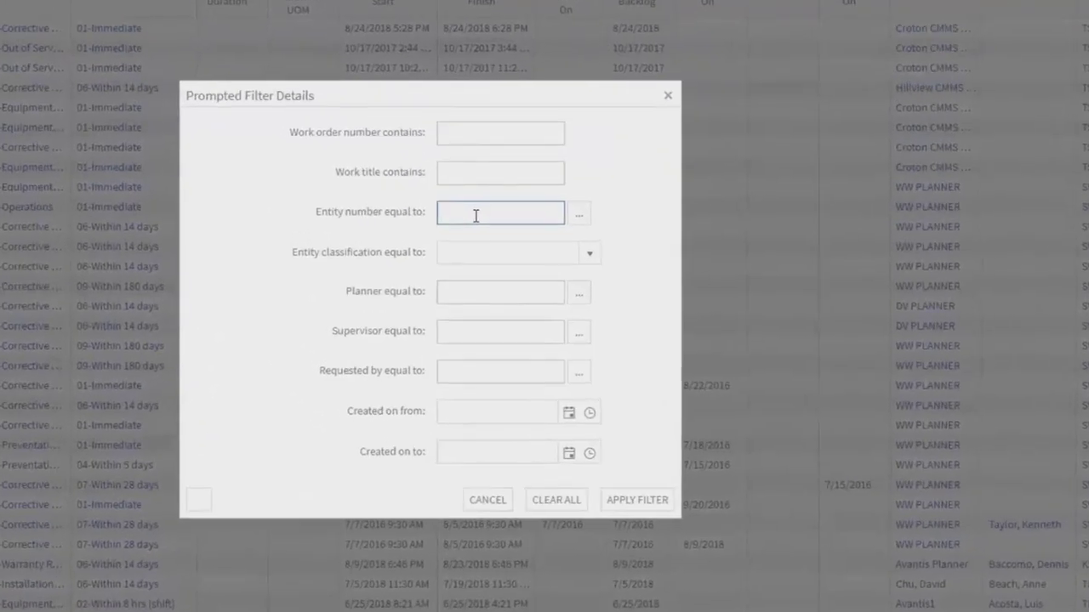
{"action": "type", "text": "1"}
{"action": "type", "text": "-900"}
{"action": "type", "text": "2"}
{"action": "type", "text": "N"}
{"action": "left_click", "coordinate": [544, 481]}
Step: Apply the J-9002A filter and open the Clogged work order's details
{"action": "left_click", "coordinate": [647, 508]}
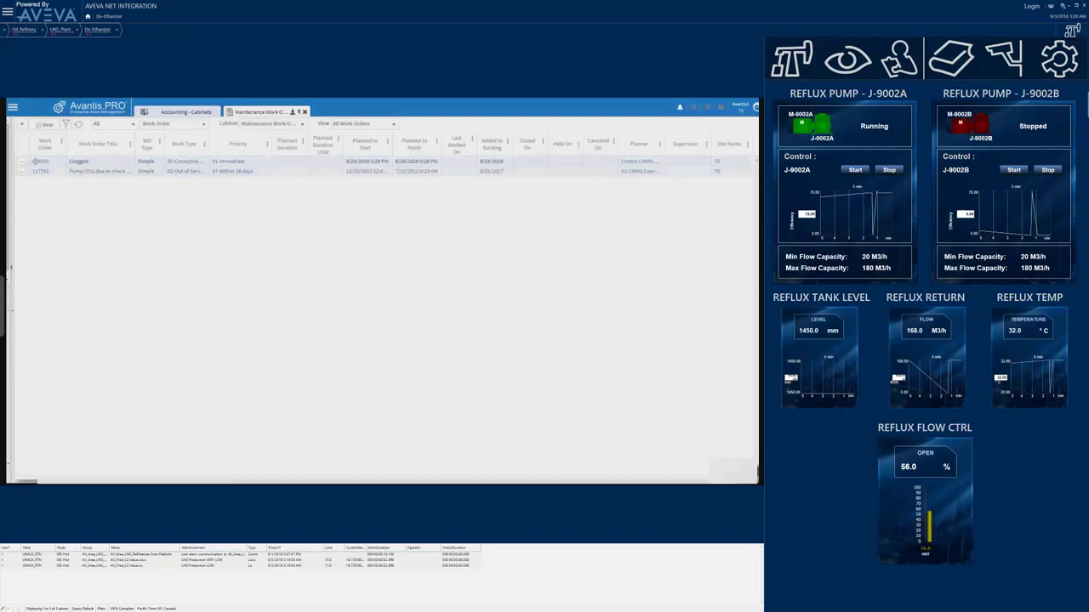
{"action": "left_click", "coordinate": [35, 161]}
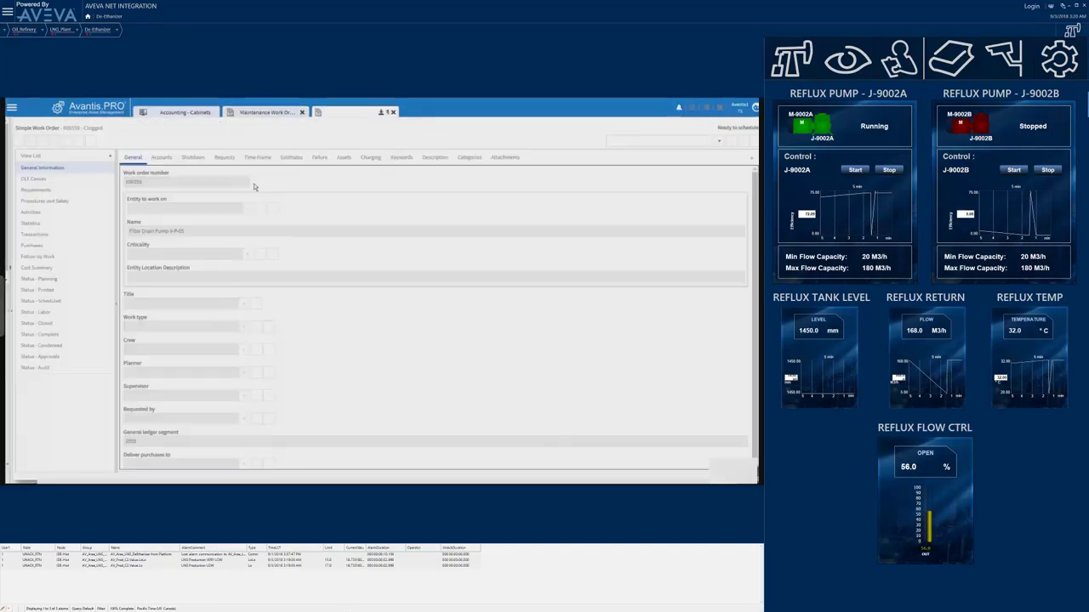